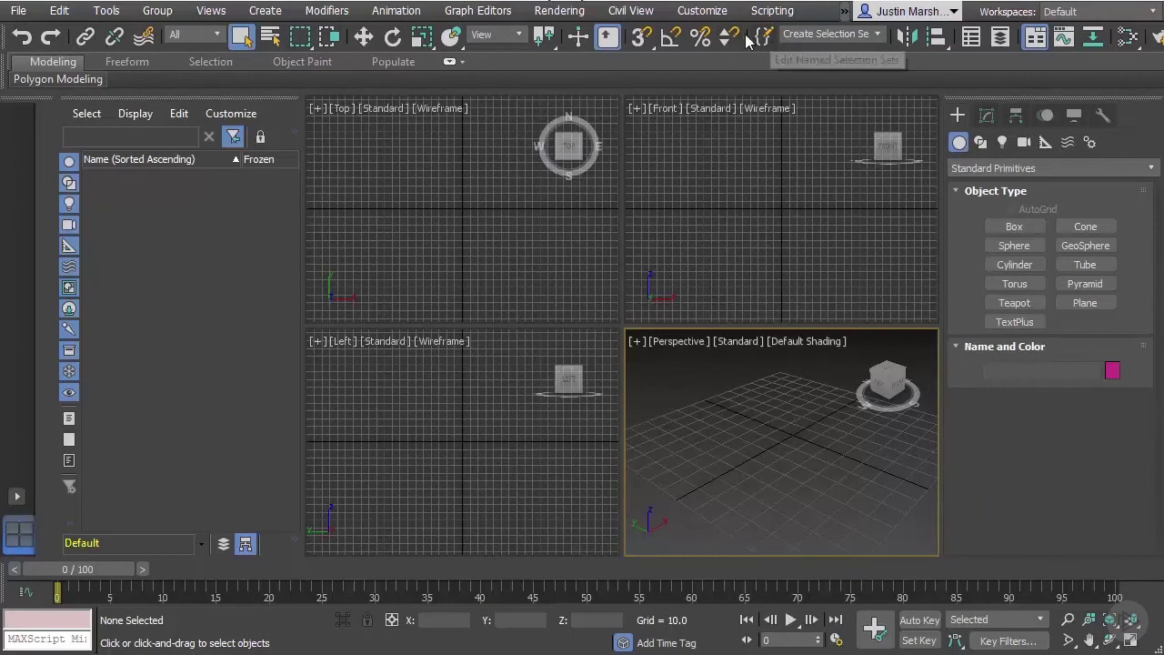
Step: Toggle Select and Manipulate mode, then look through the menus from Tools to Modifiers
click(608, 35)
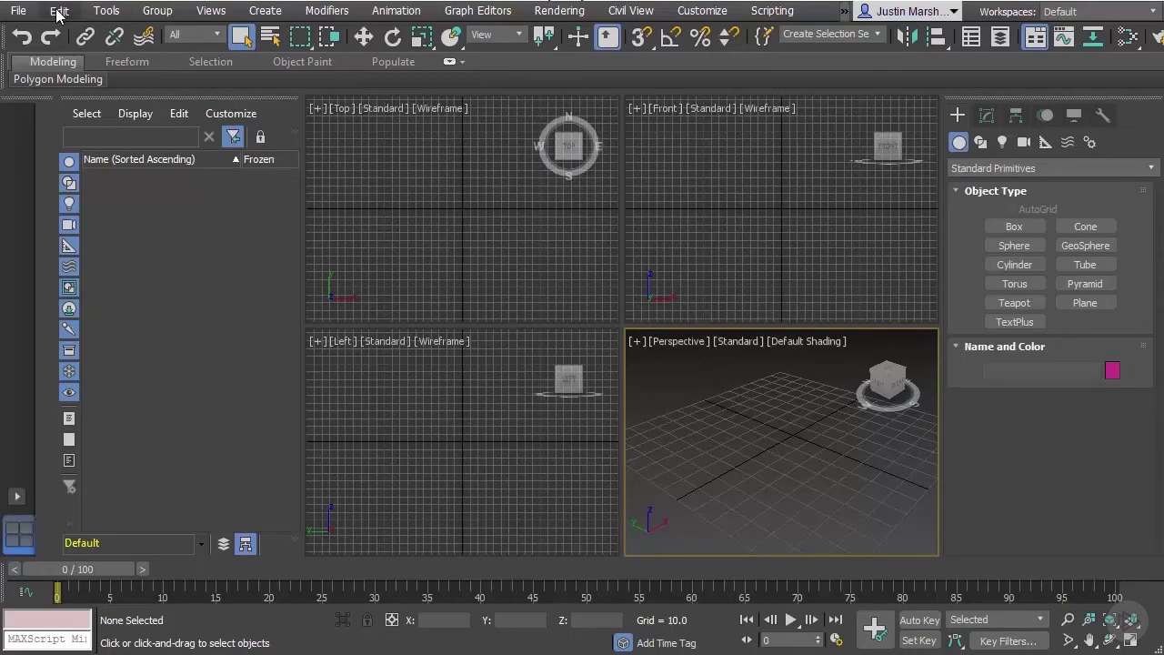
click(102, 12)
mouse_move(156, 13)
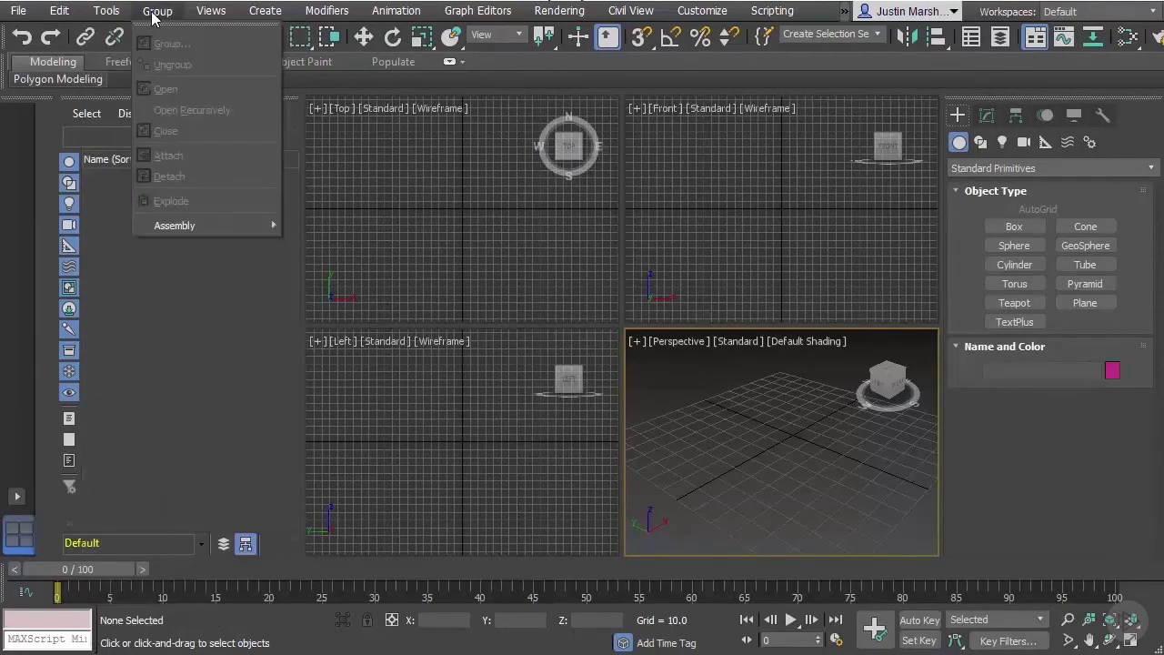
mouse_move(246, 17)
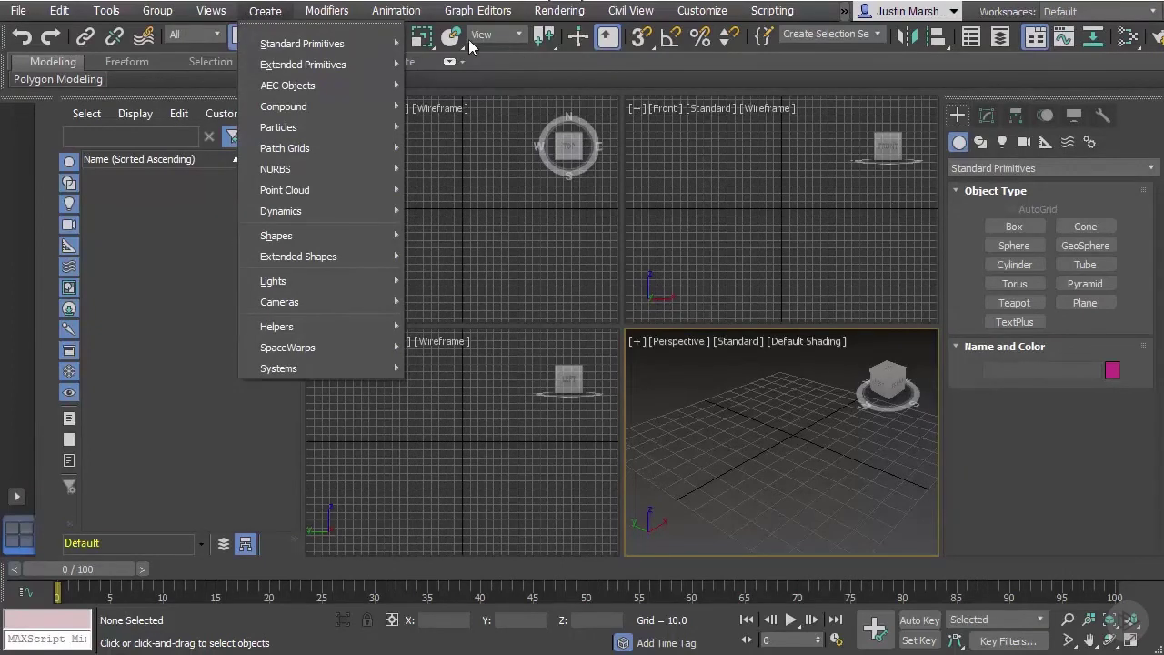
mouse_move(325, 13)
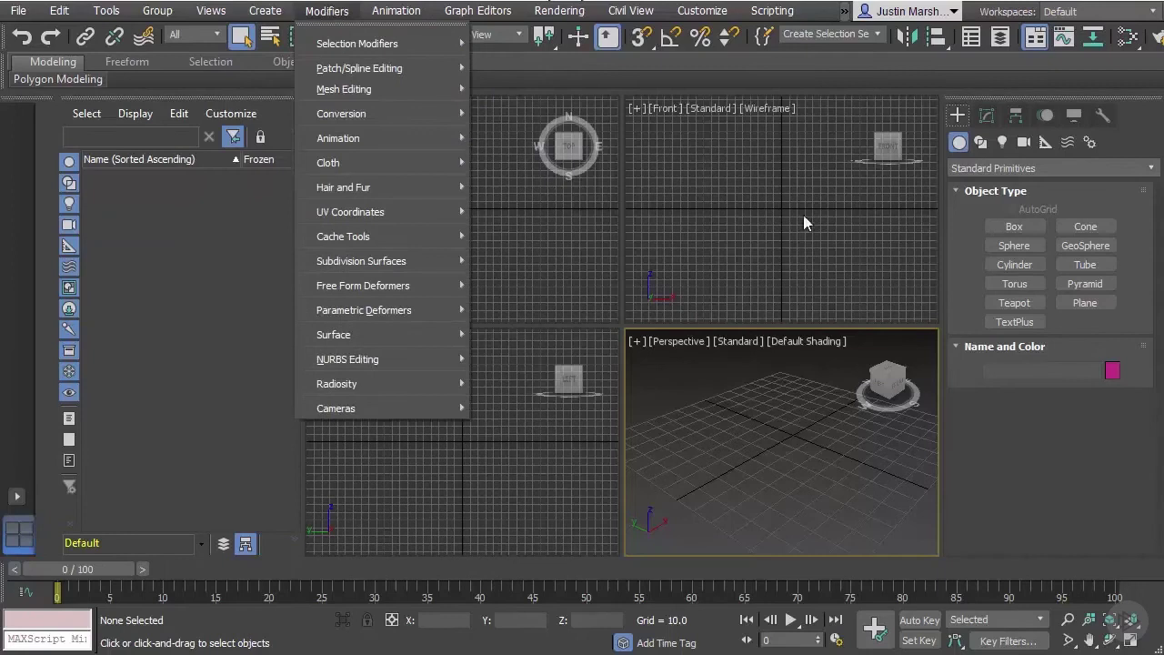
click(1027, 433)
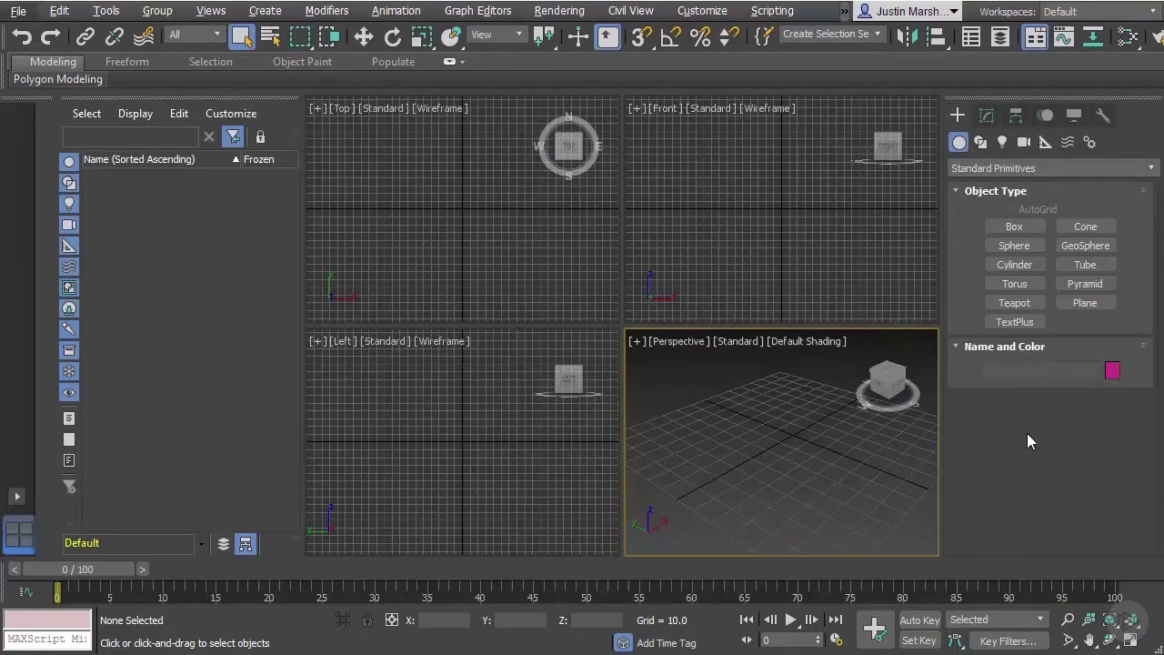
Step: Revisit the modifier categories, look through the remaining menus to Scripting, and show the Workspaces list
click(326, 13)
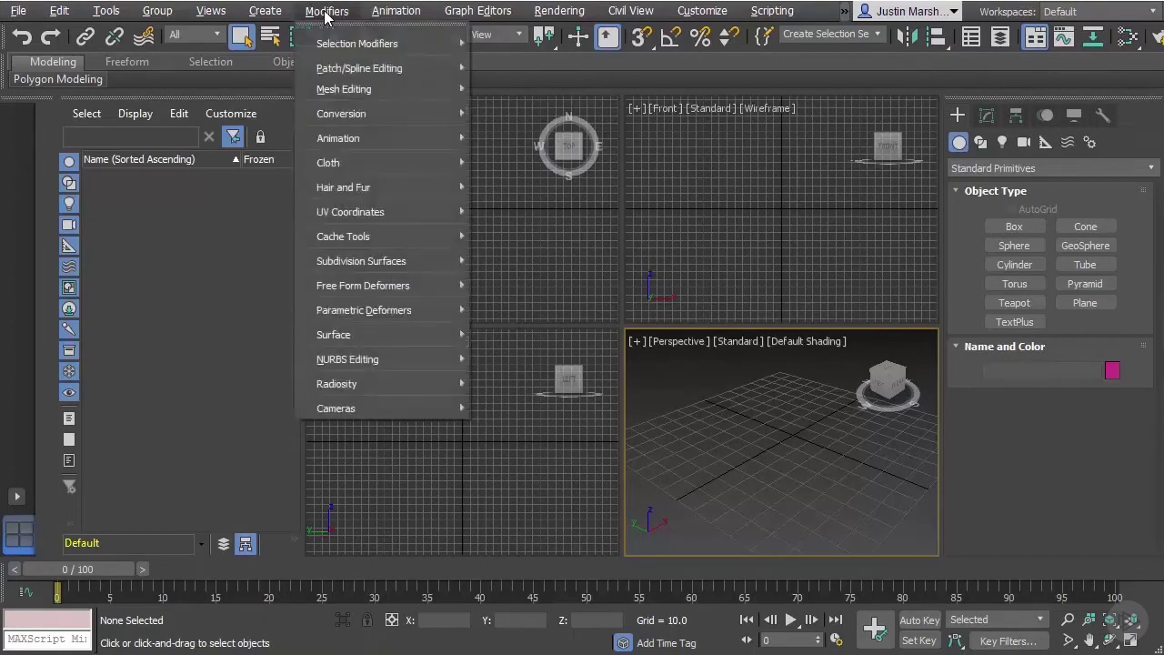
mouse_move(397, 12)
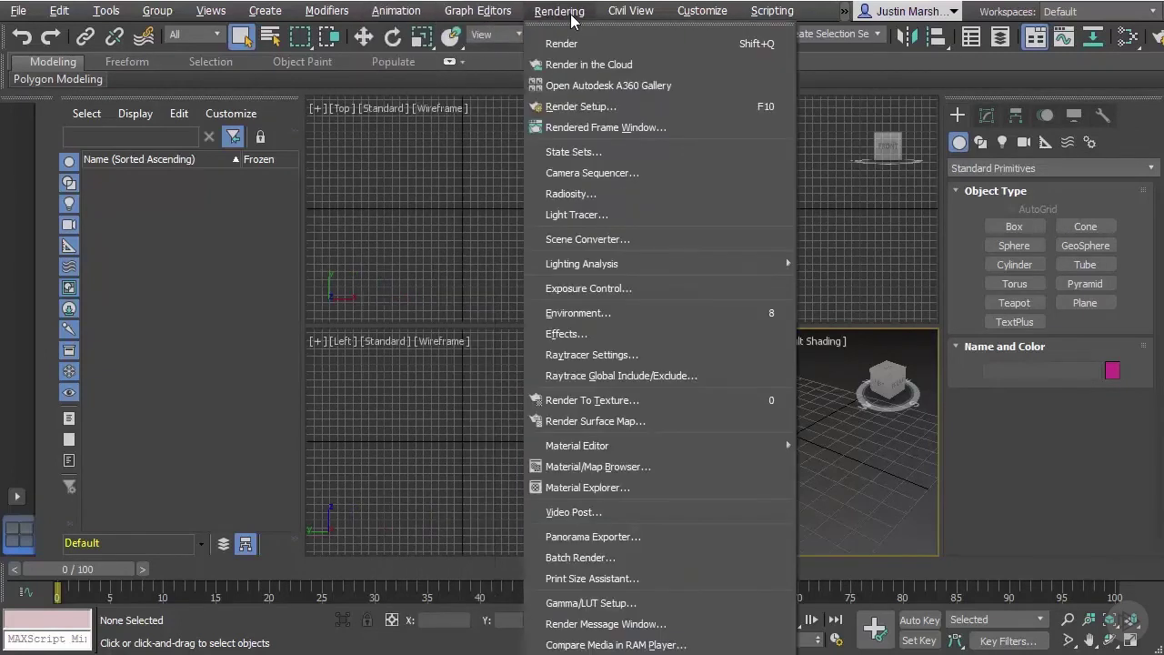
mouse_move(630, 12)
mouse_move(705, 13)
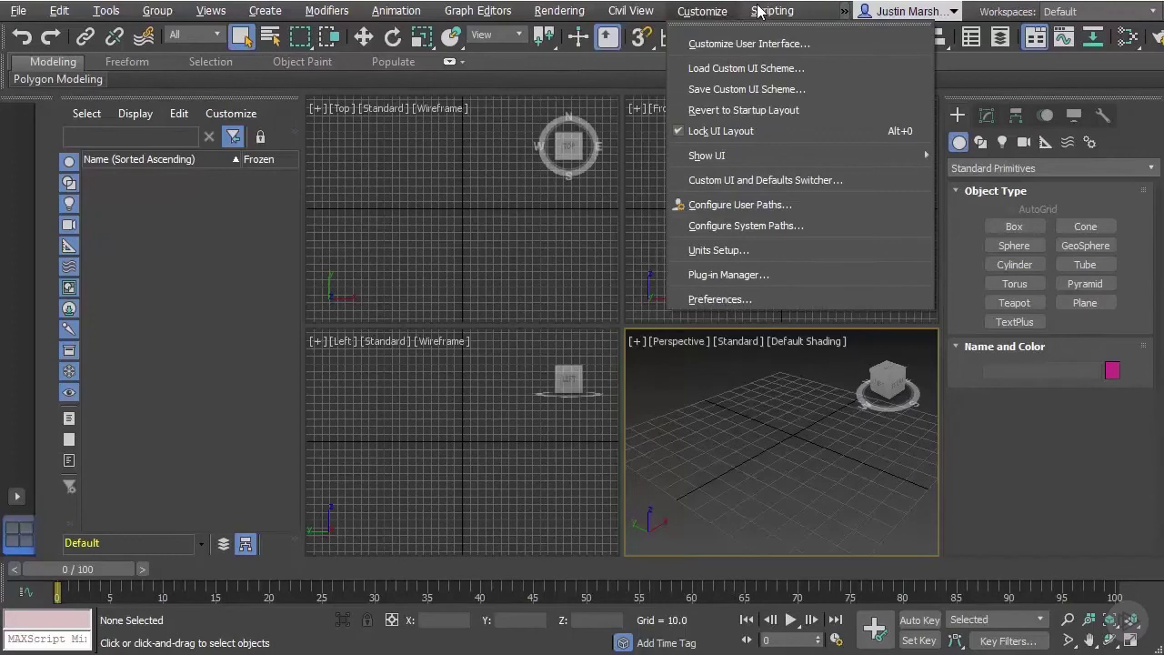
mouse_move(763, 11)
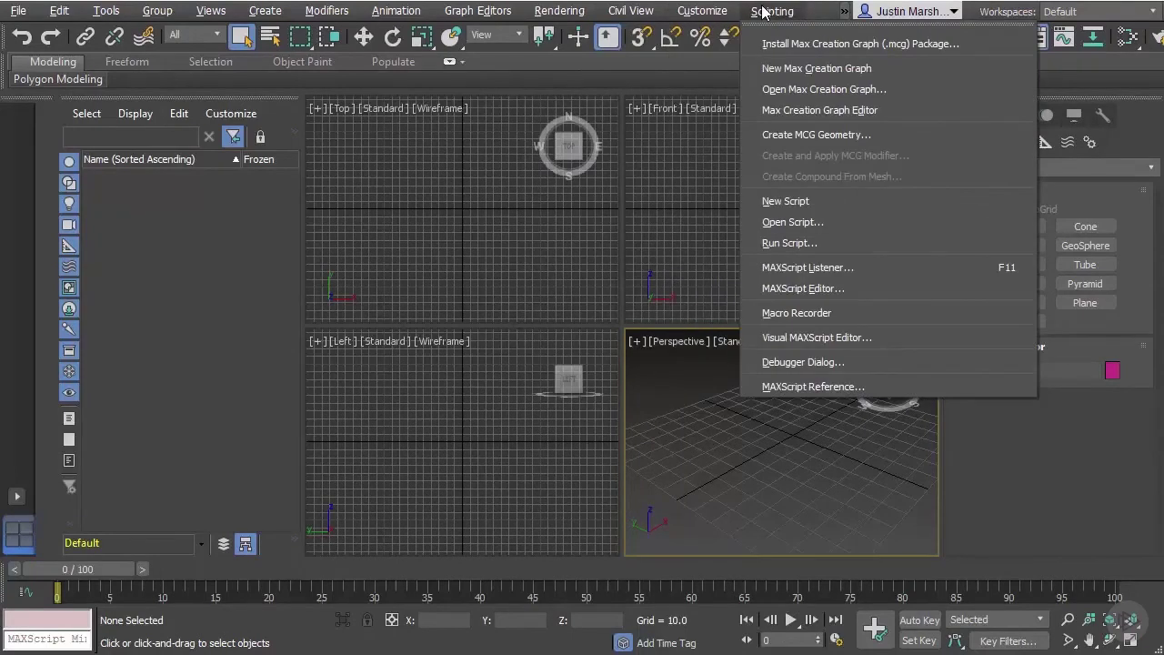
click(1108, 12)
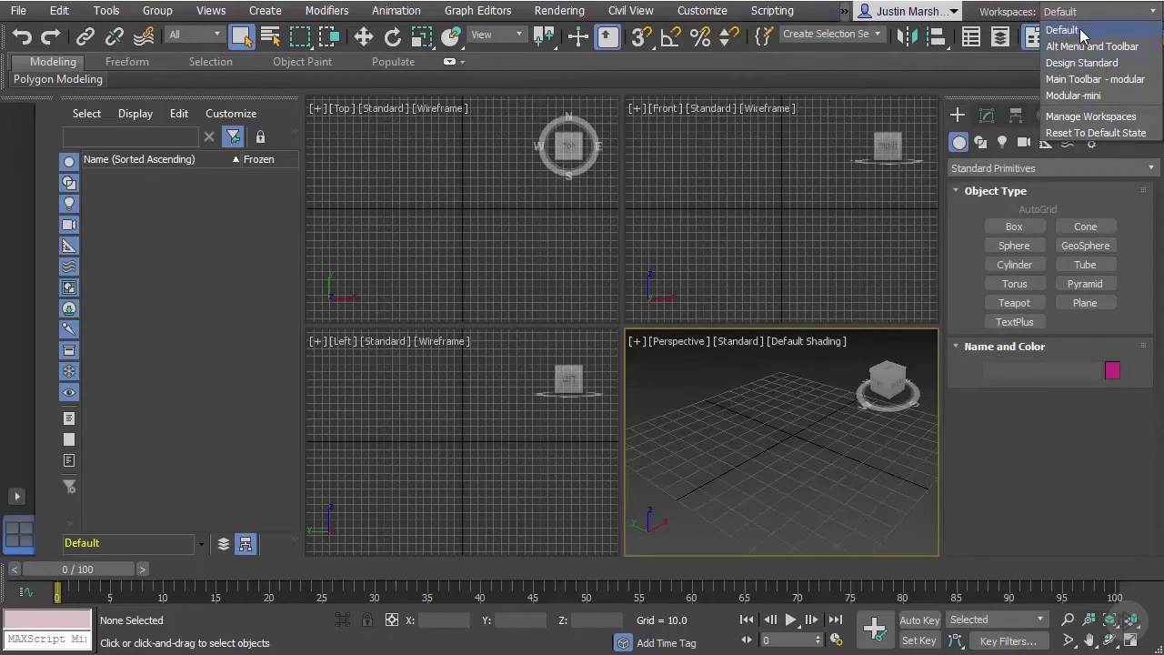
Step: Choose Default in the Workspaces dropdown so it stays active and the list closes
click(1092, 31)
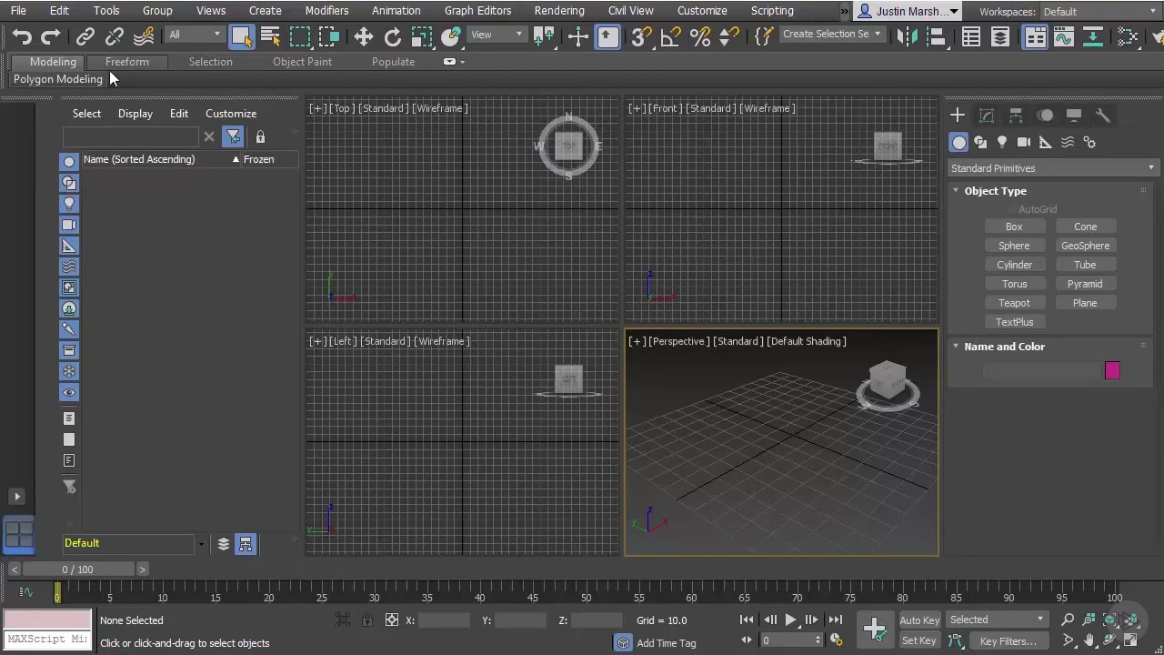
click(61, 79)
click(61, 77)
click(58, 79)
click(986, 117)
click(1017, 114)
click(1045, 115)
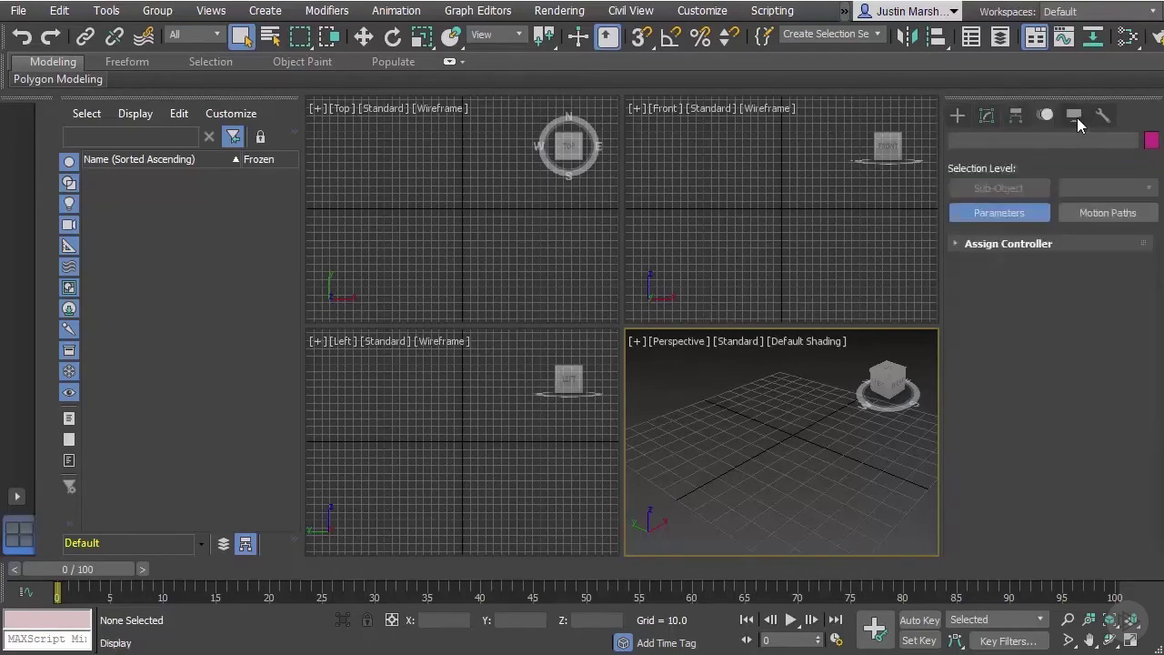
click(1076, 116)
click(1102, 115)
click(964, 117)
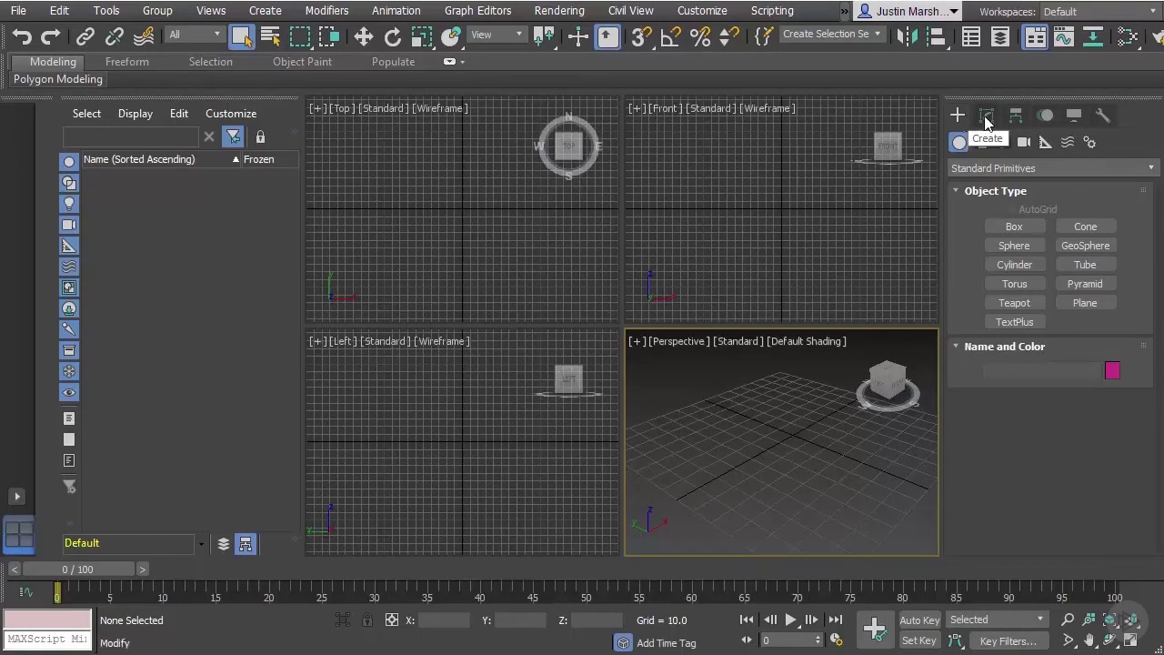
click(987, 125)
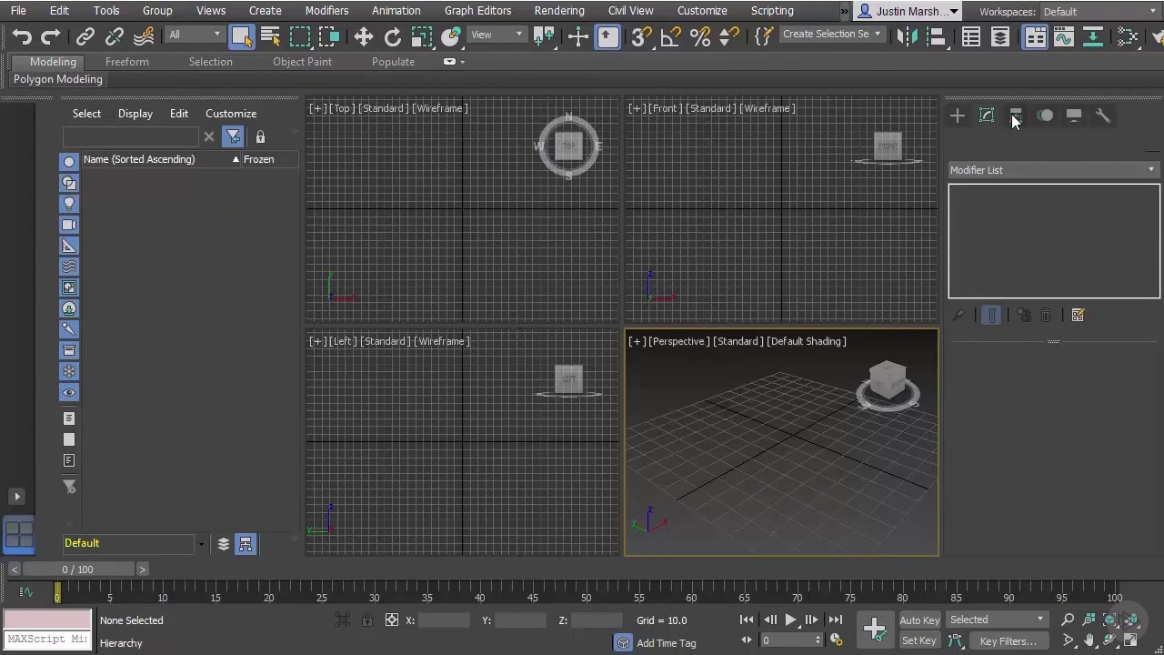
click(1016, 117)
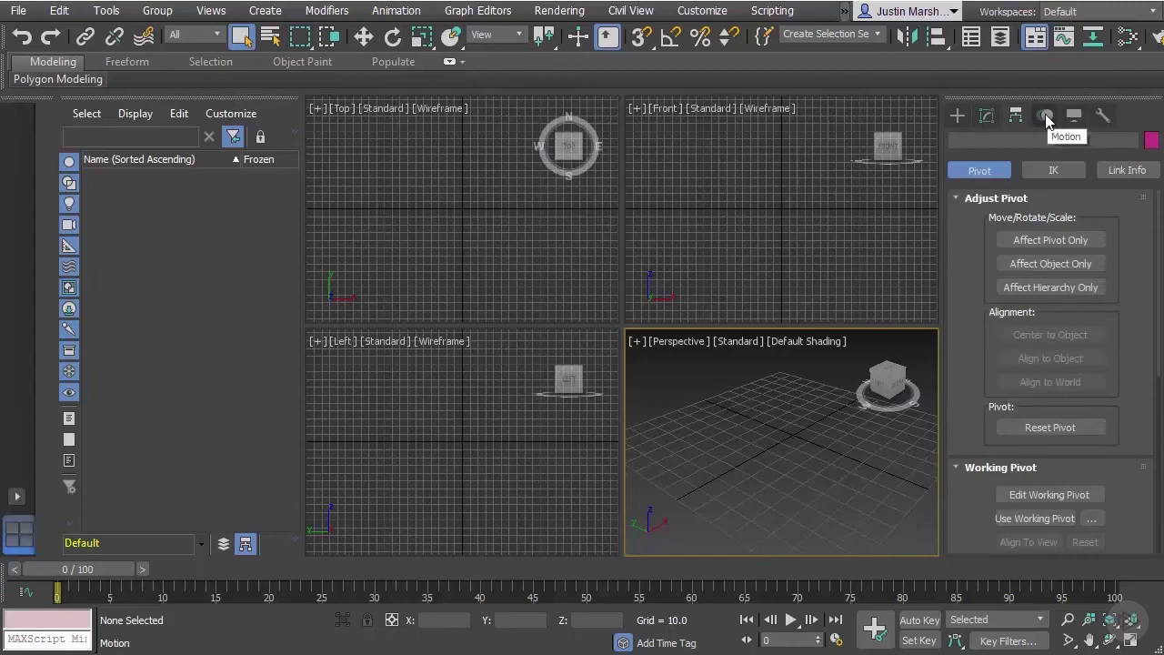
click(1045, 115)
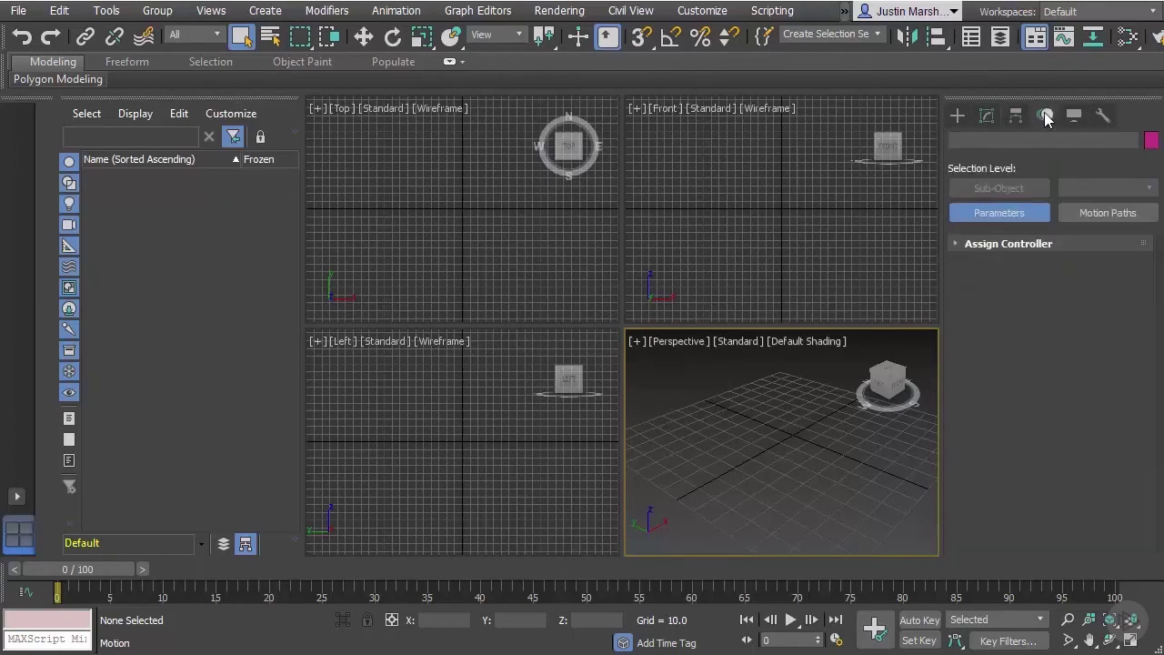
click(960, 118)
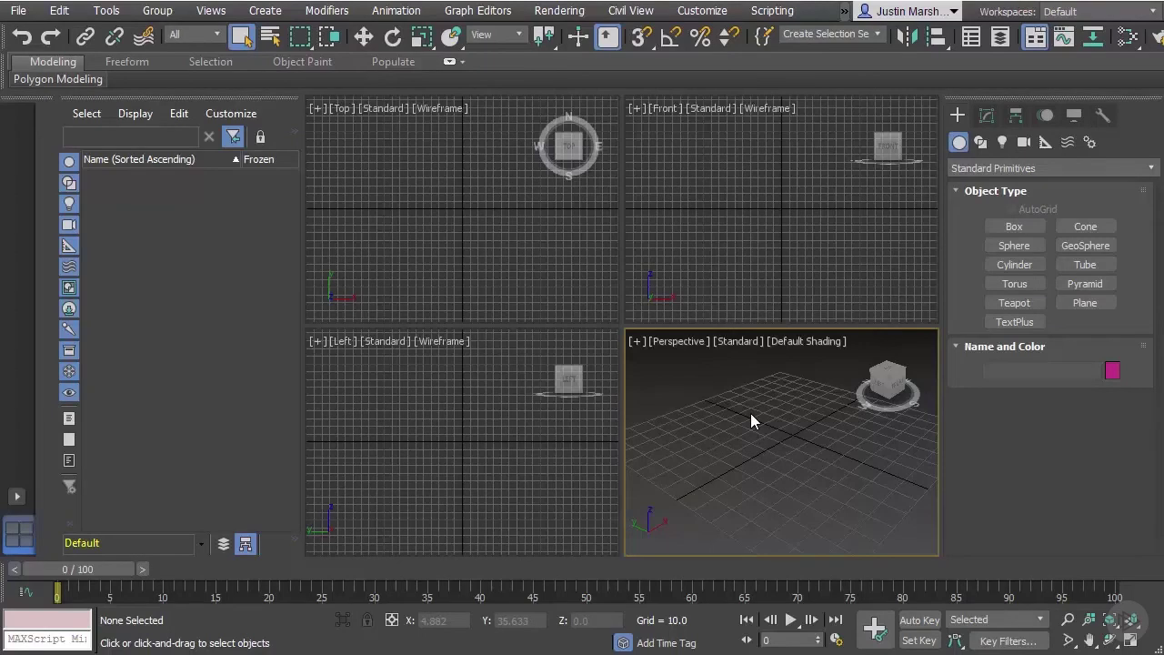
Step: Maximize Perspective, pan, orbit and zoom to a new grid angle, then restore the four viewports
key(alt+w)
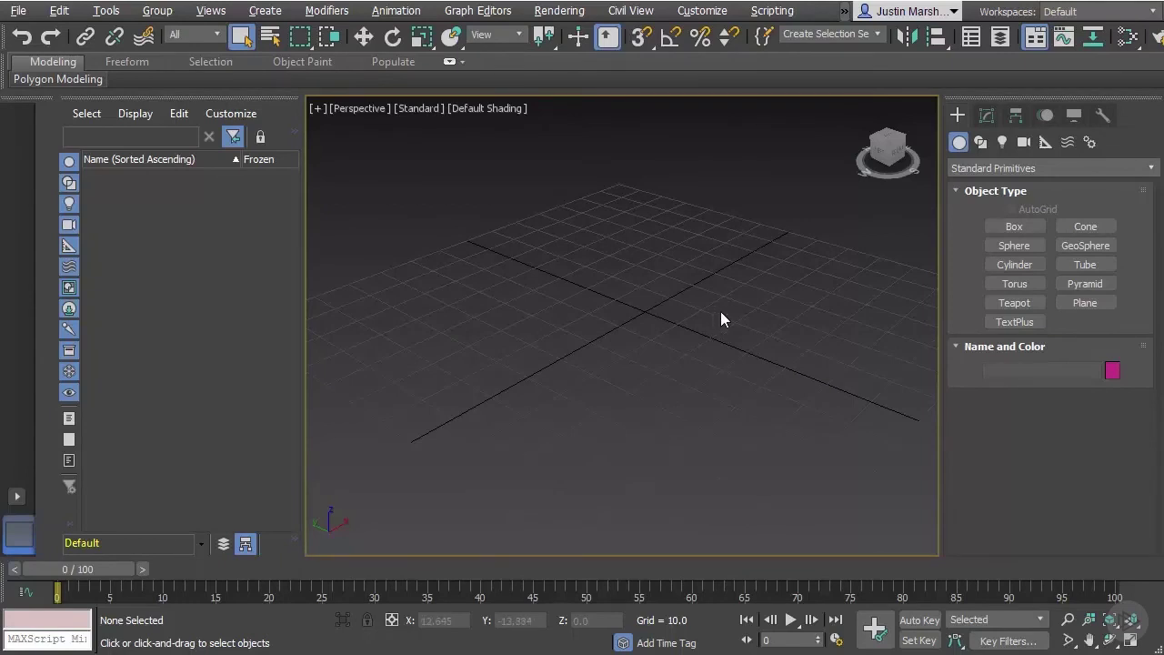
middle_drag(658, 320, 684, 312)
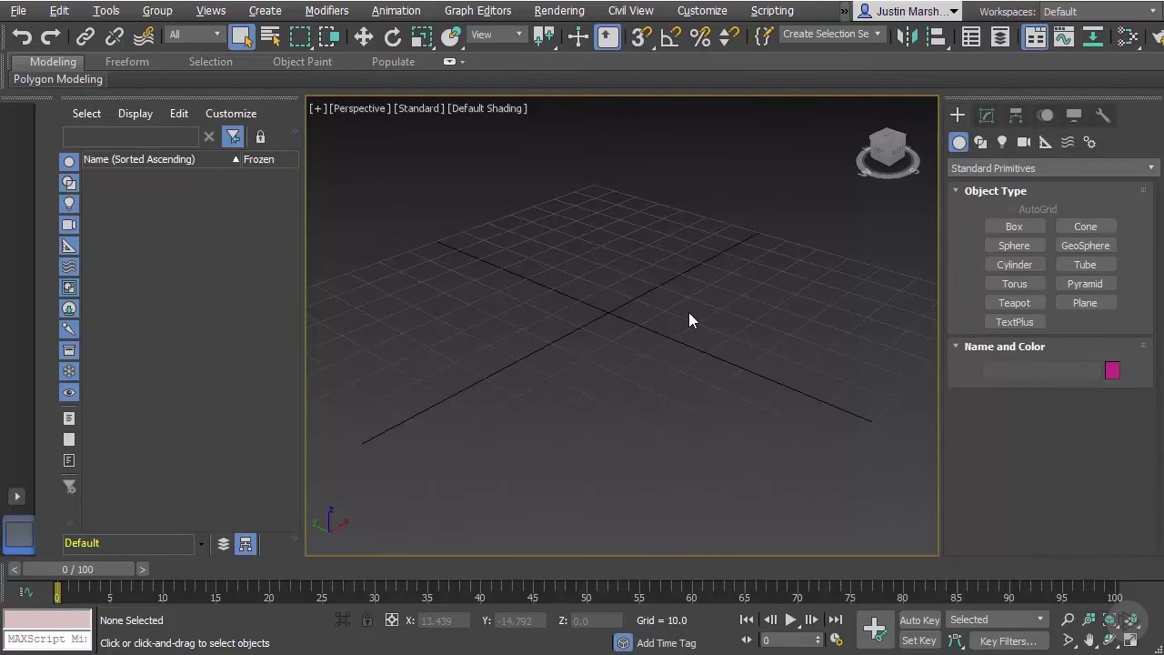
alt+middle_drag(692, 317, 669, 329)
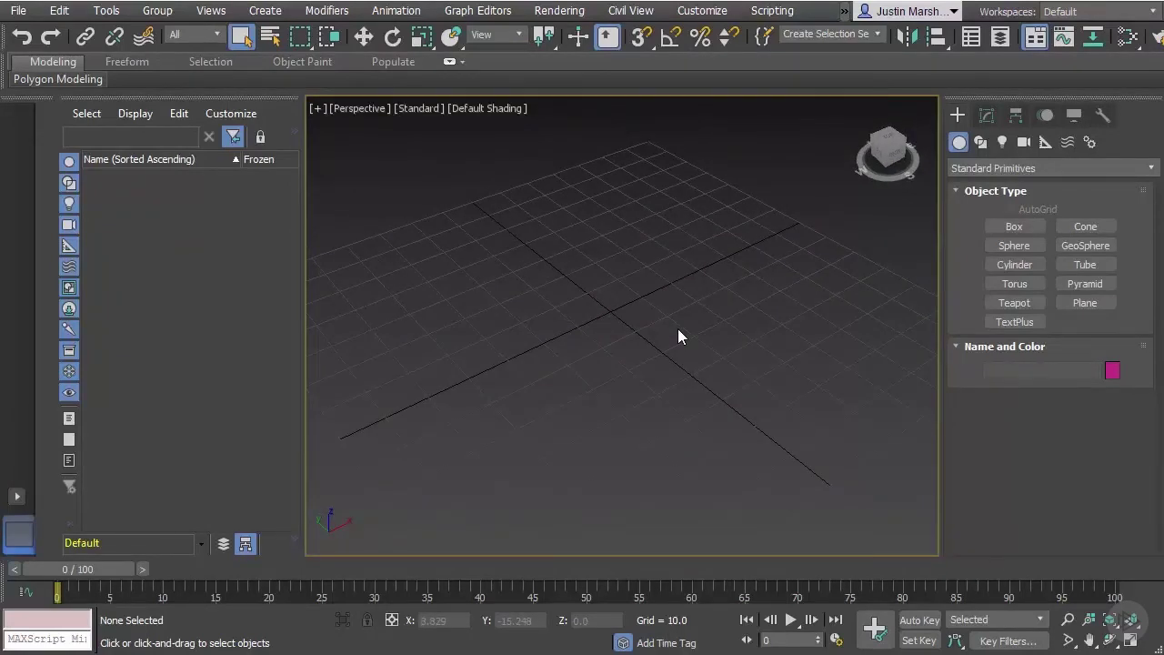
scroll(677, 331, up, 5)
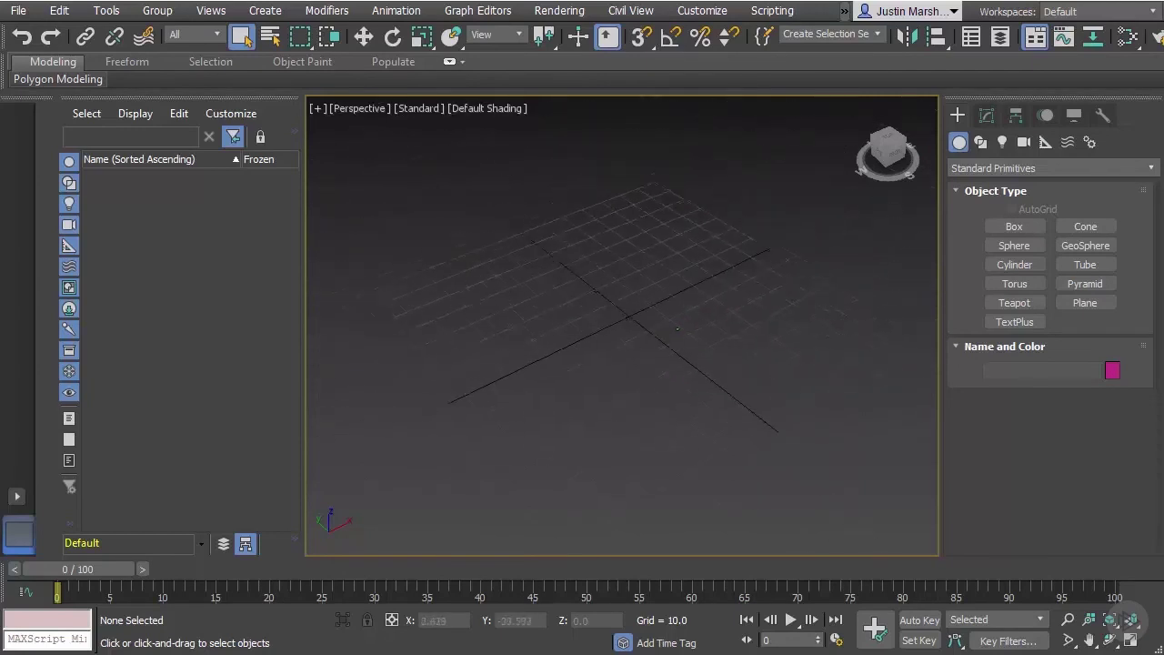
scroll(677, 330, down, 6)
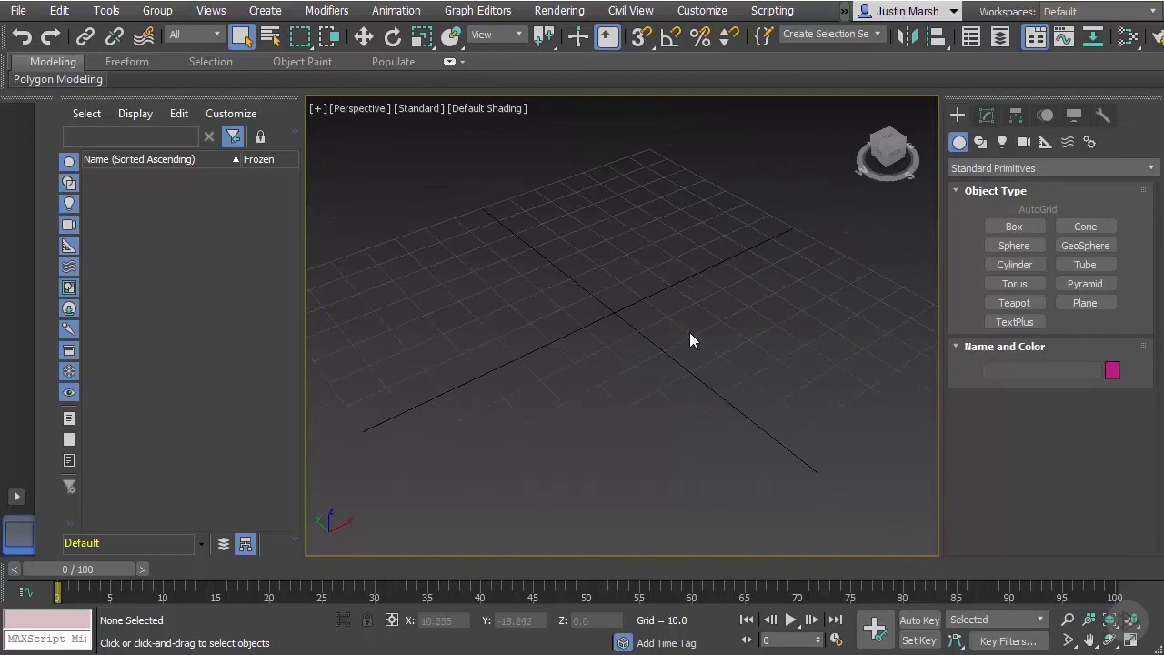
scroll(690, 330, up, 3)
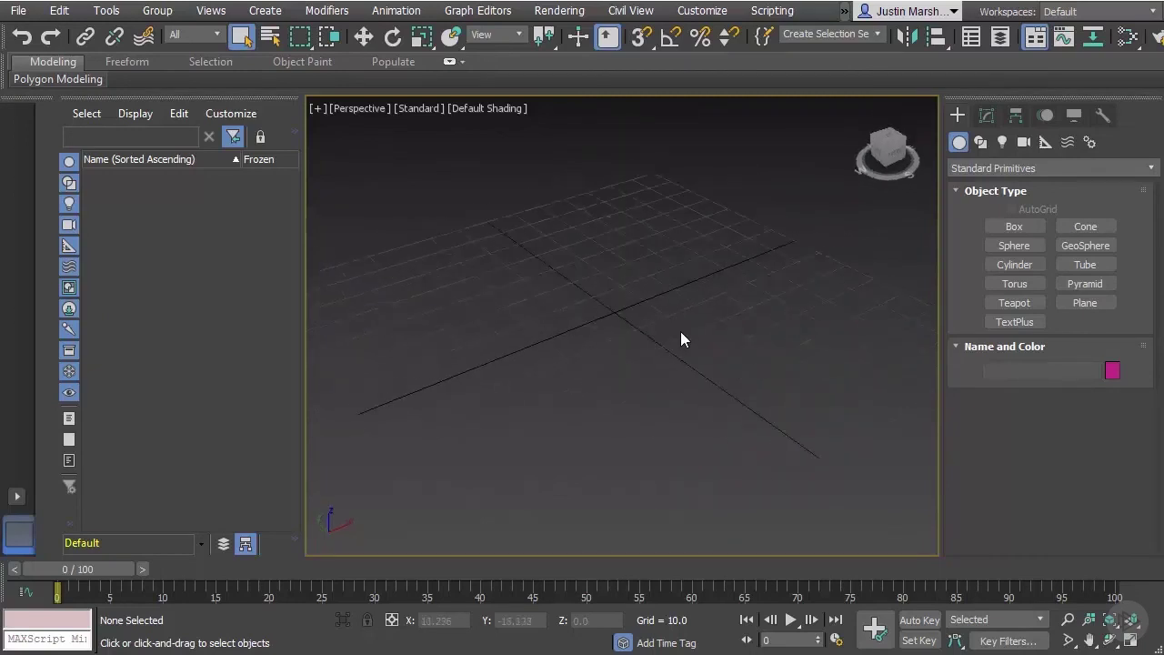
scroll(676, 334, down, 5)
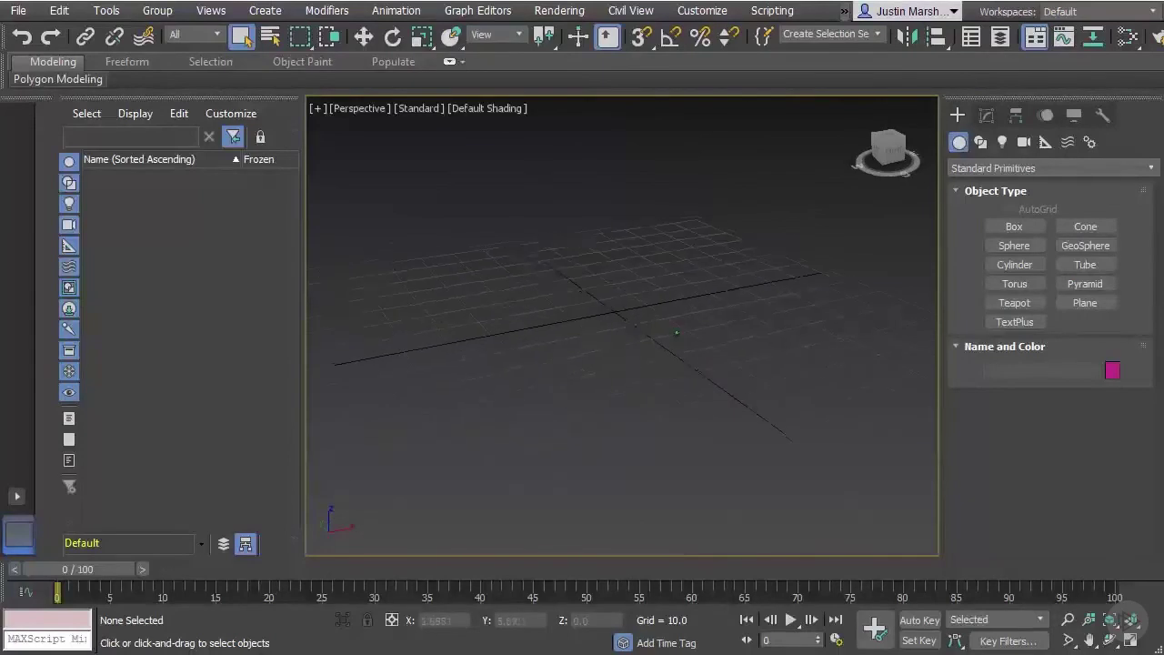
middle_drag(677, 334, 629, 271)
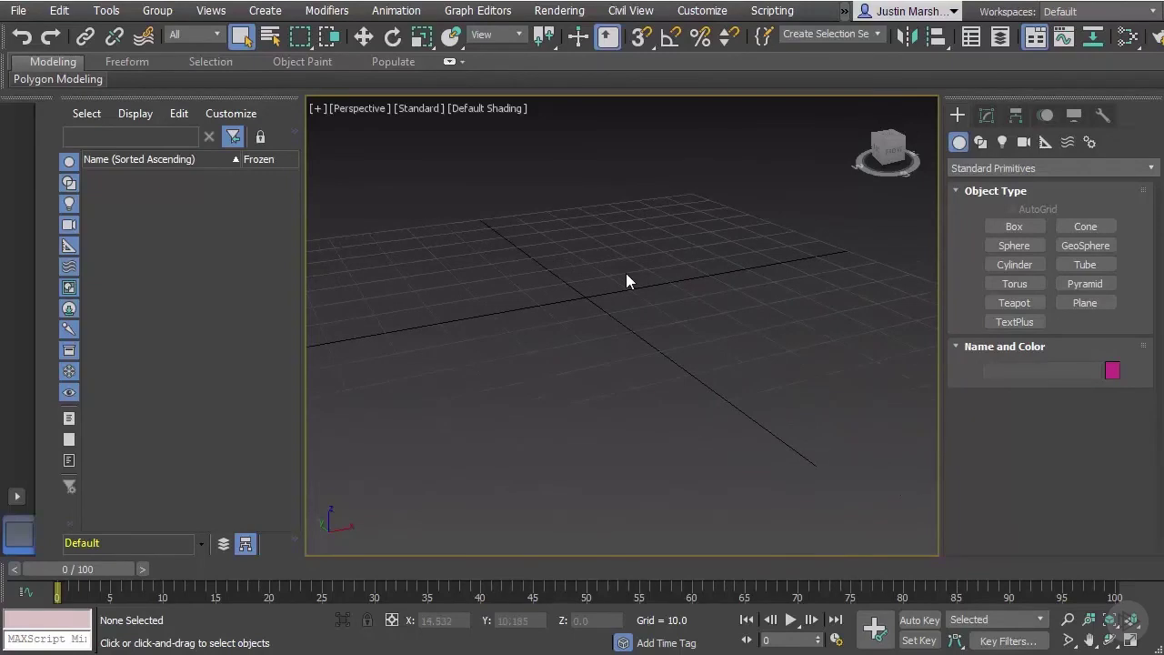
key(alt+w)
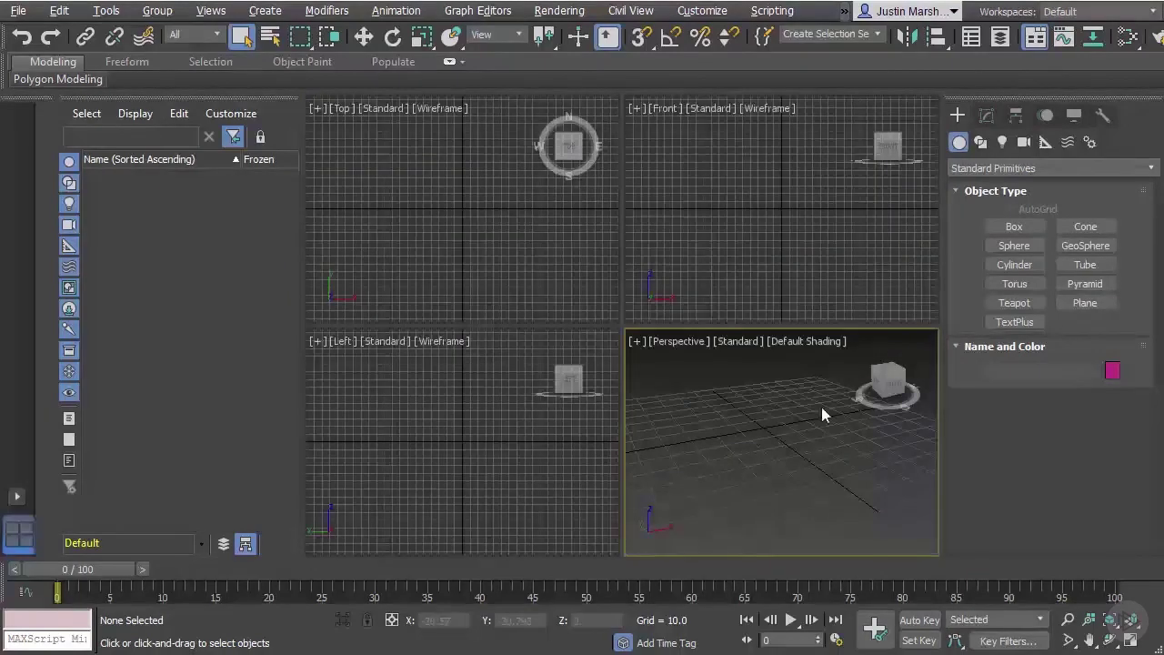
click(796, 197)
click(494, 228)
click(551, 423)
click(753, 264)
click(474, 448)
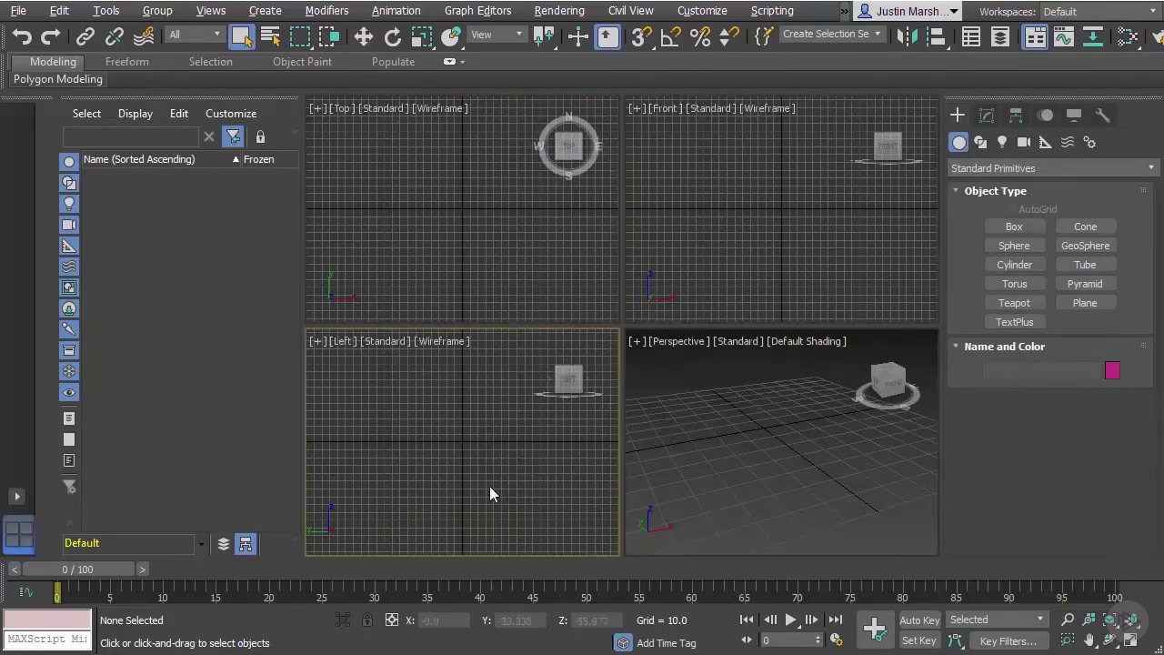
key(alt+w)
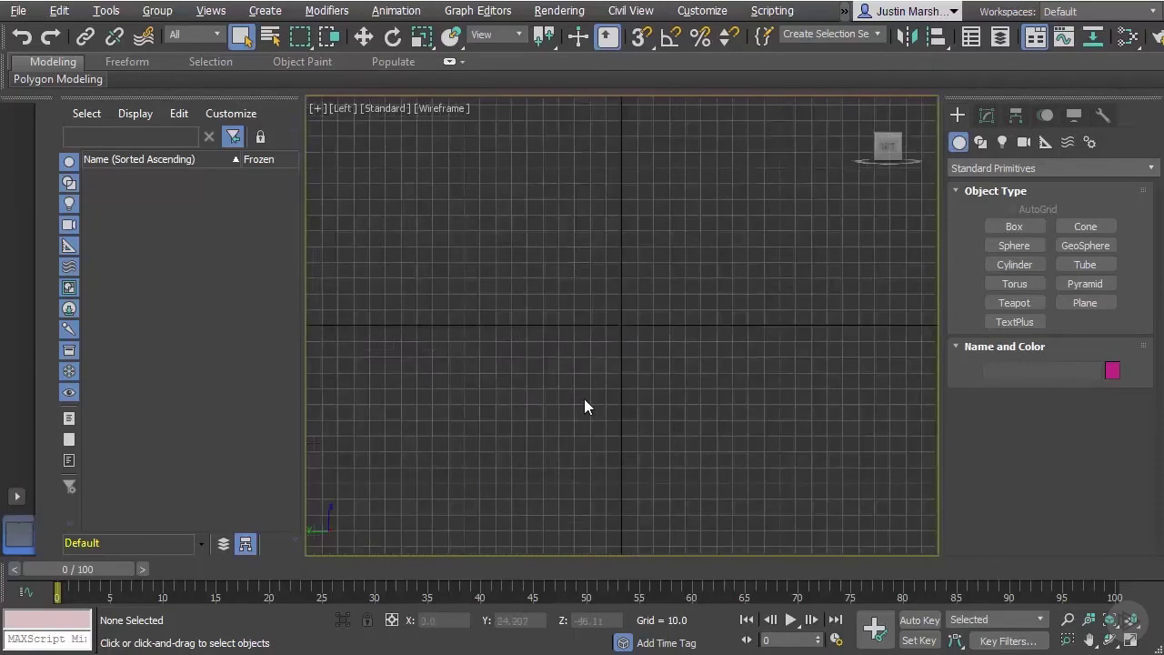
key(alt+w)
click(750, 427)
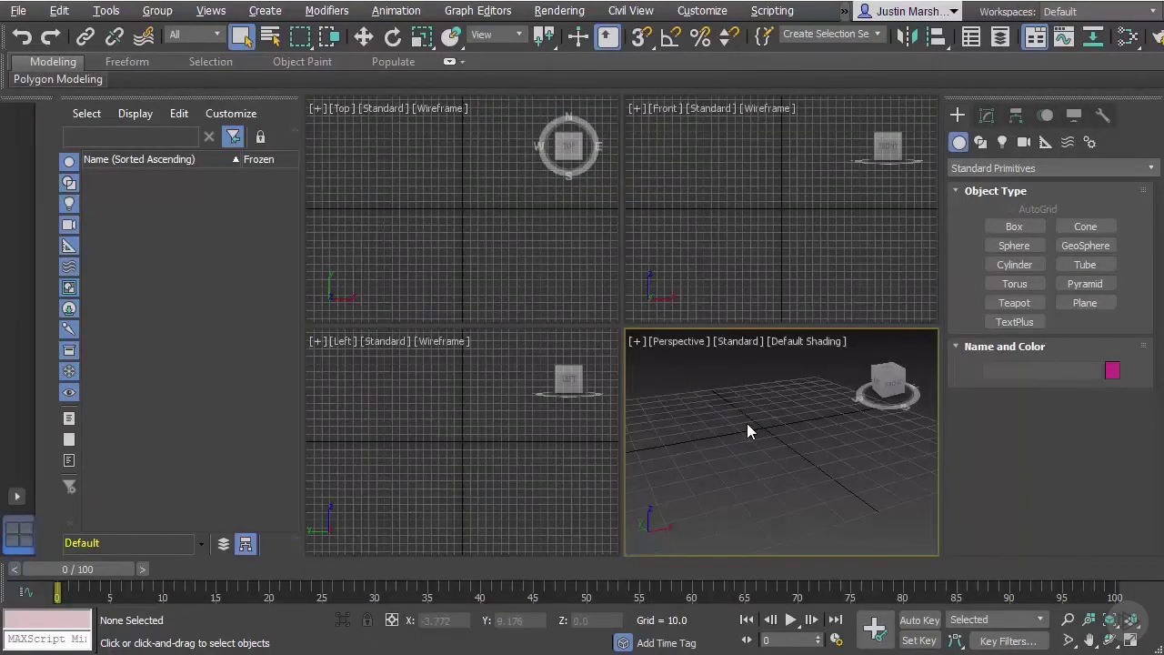